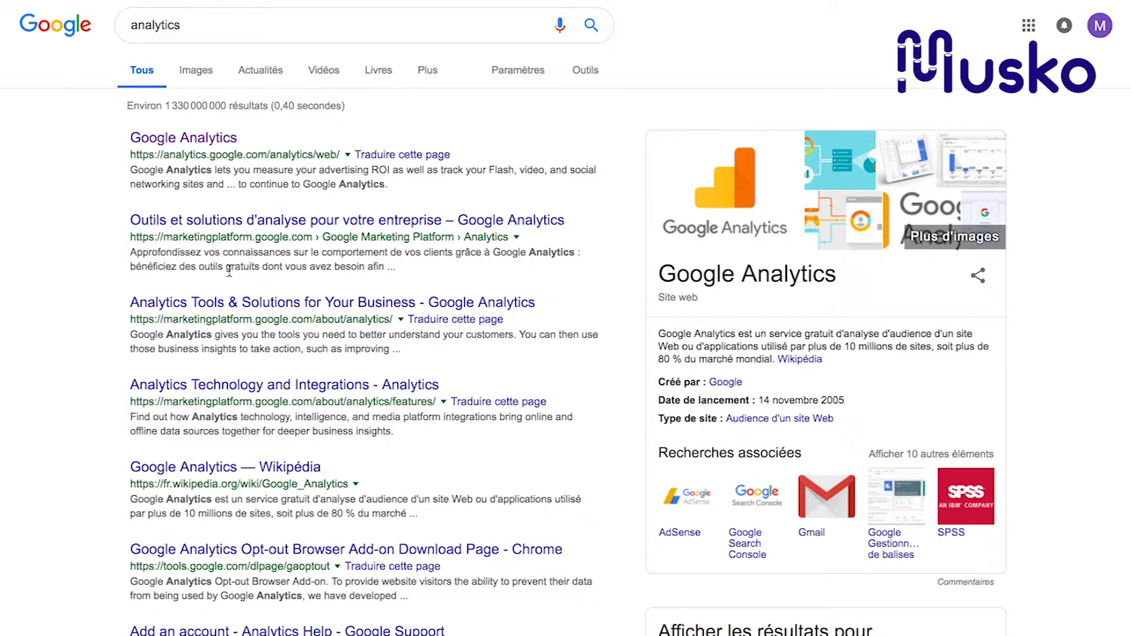
- Open Google Analytics from the search results, start the sign-up and name the new account "Musko Io"
left_click(190, 141)
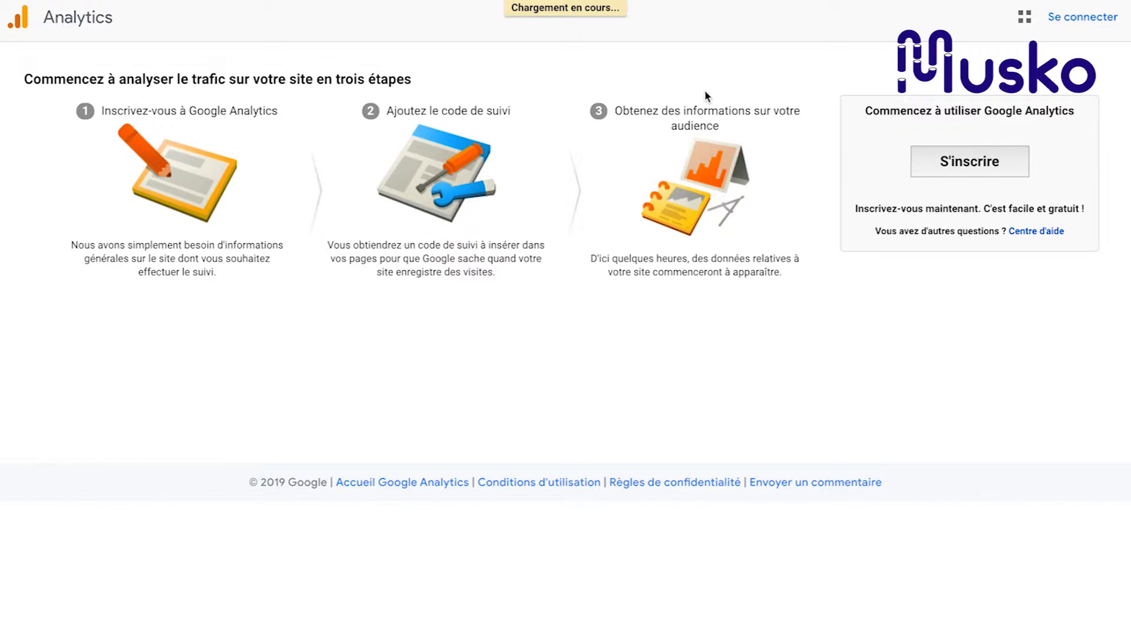
left_click(997, 159)
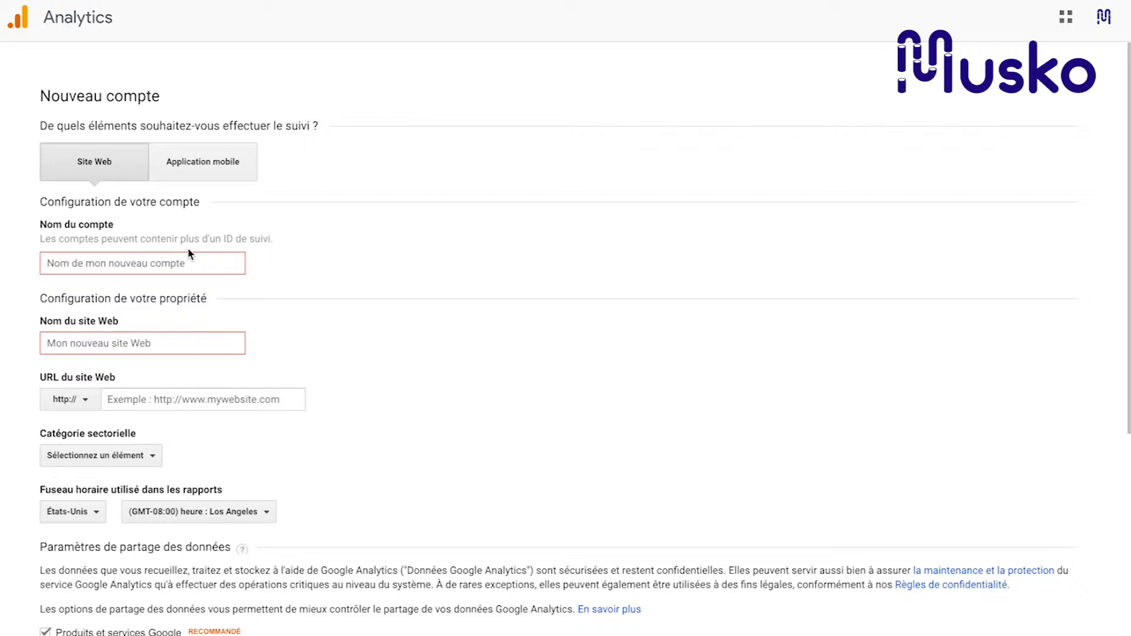
left_click(188, 254)
type("Mu")
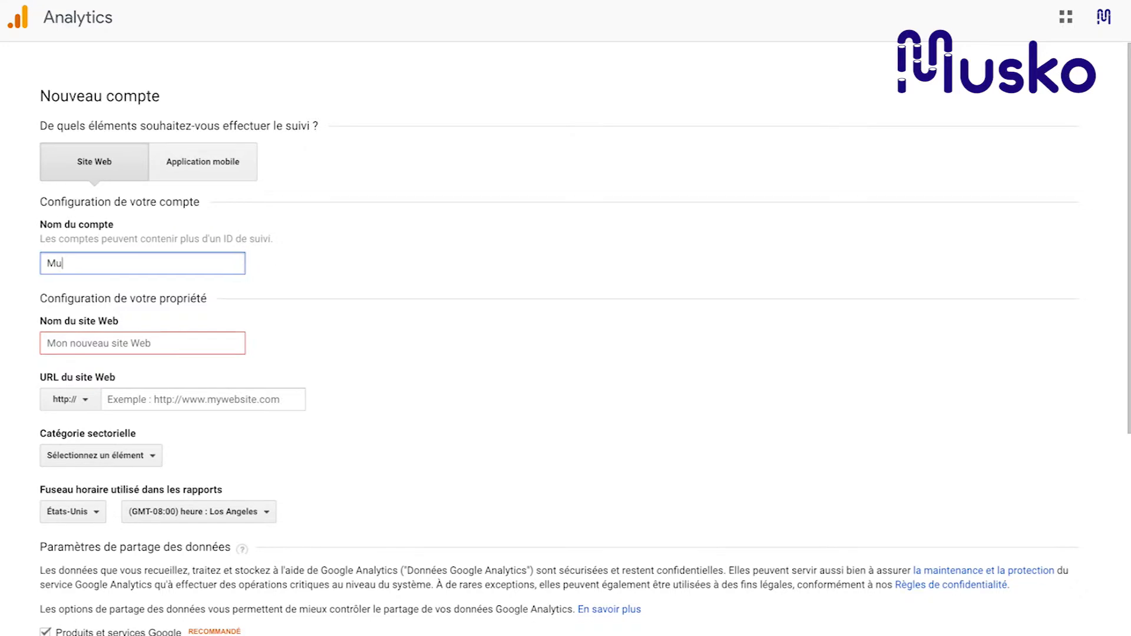
type("sko lo")
key("Tab")
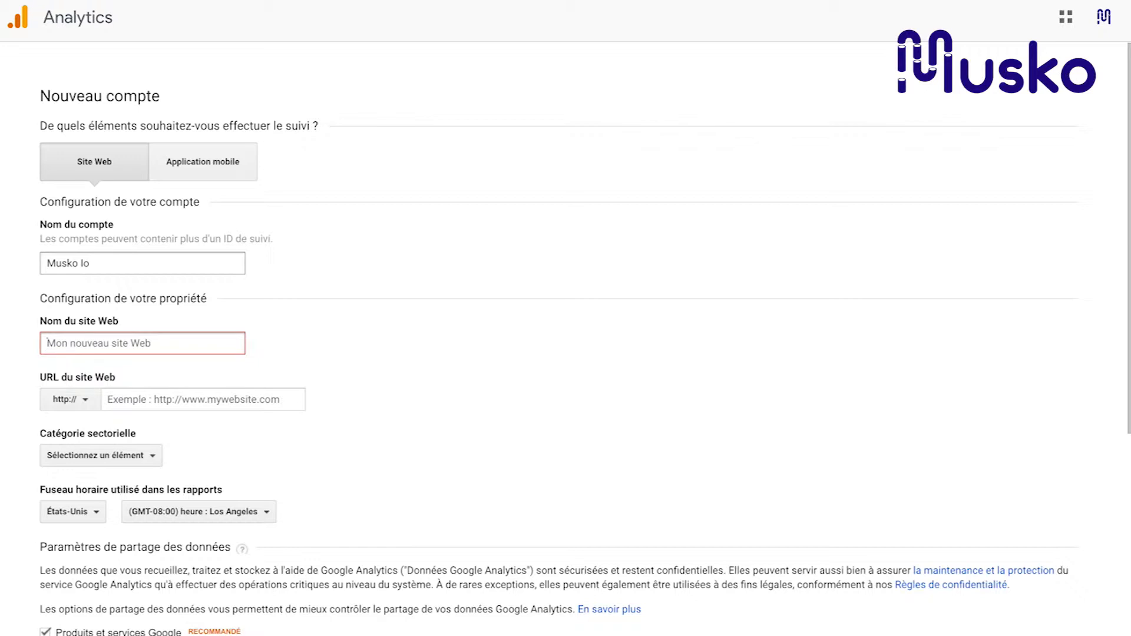
type("Site Musko I")
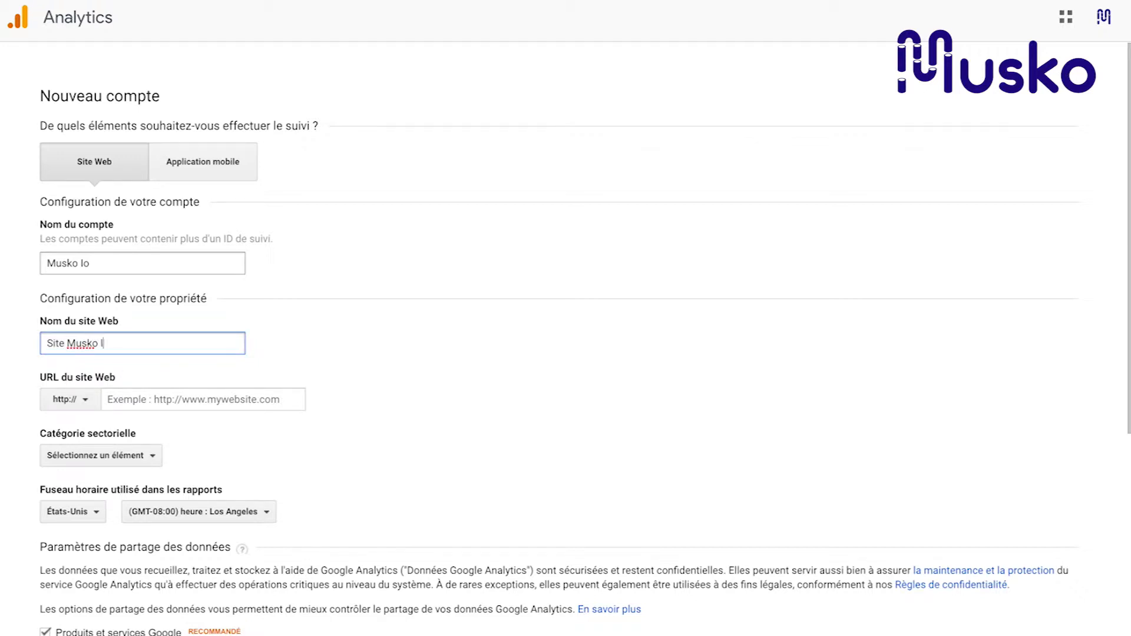
type("O")
key("Tab")
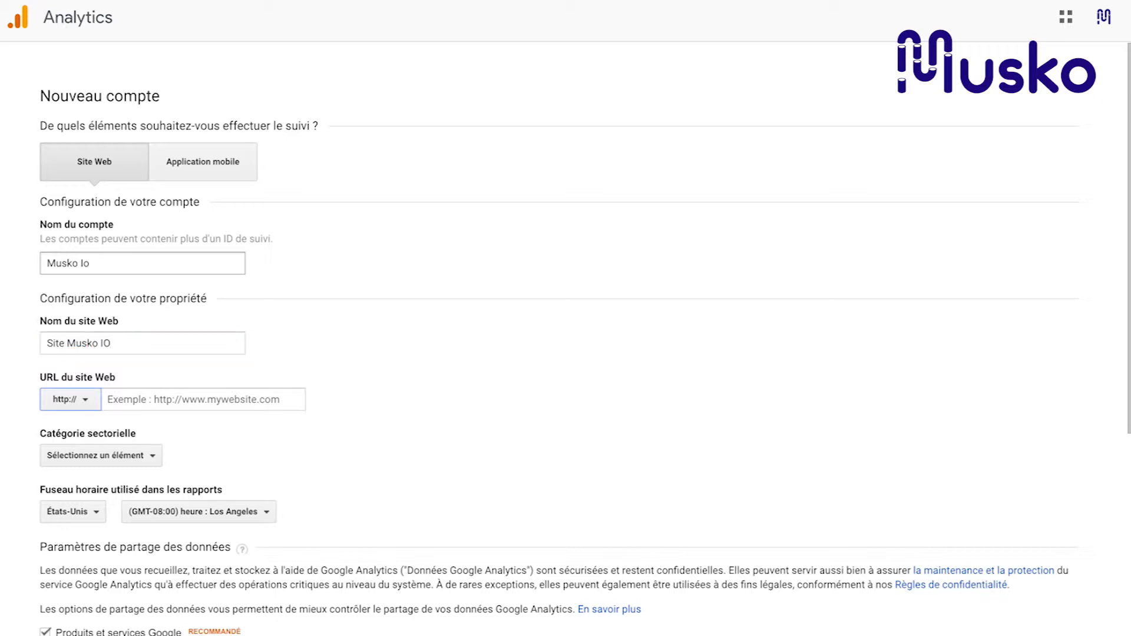
left_click(83, 398)
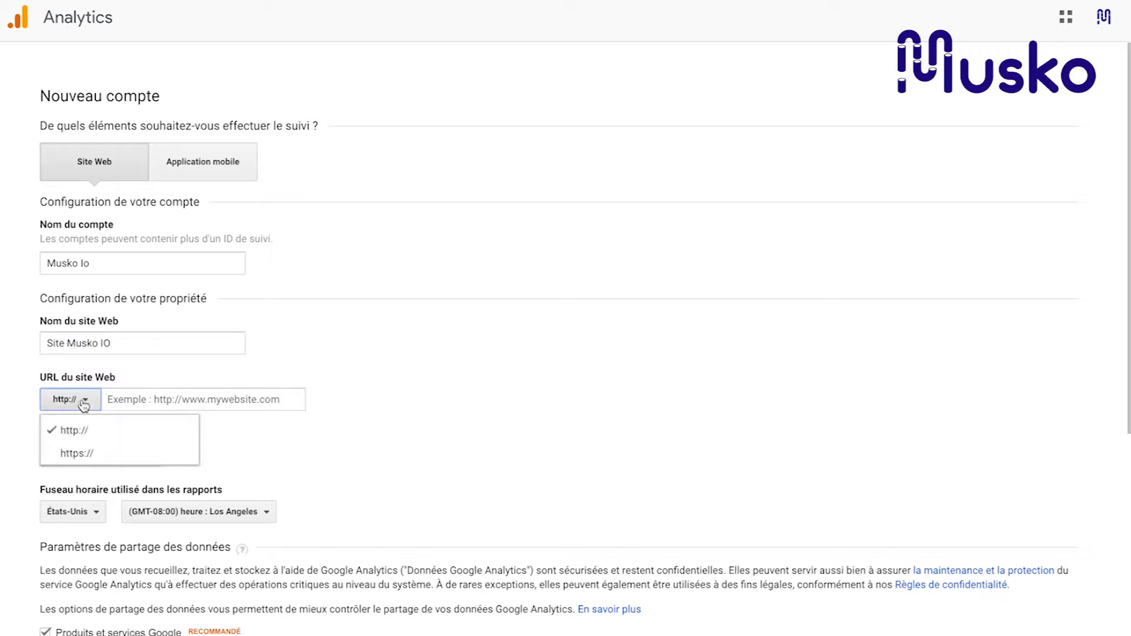
left_click(89, 452)
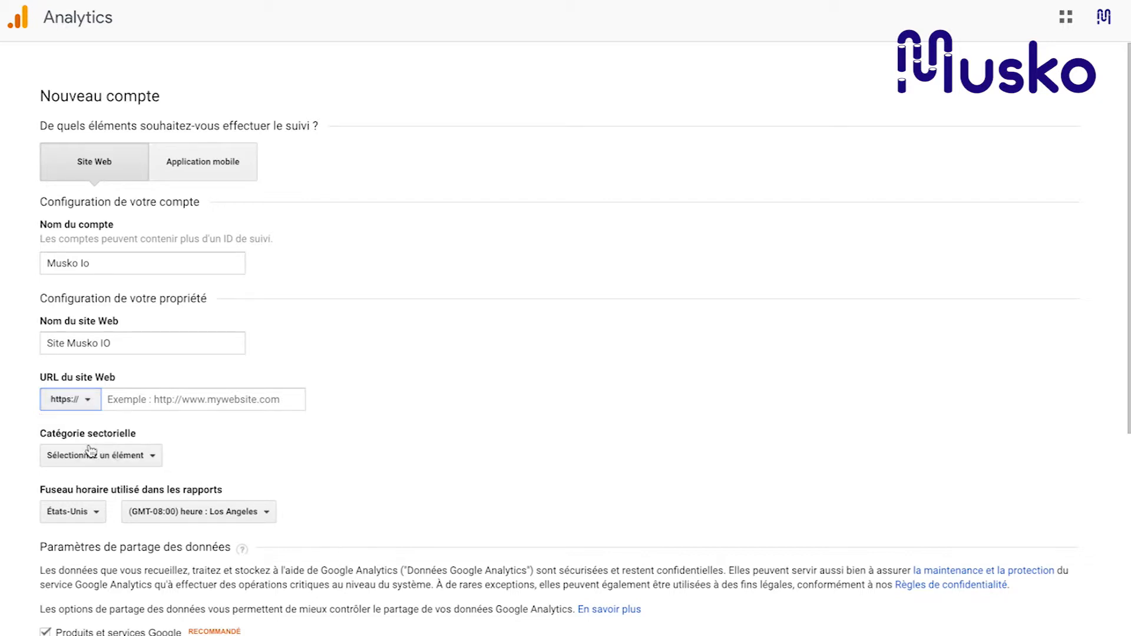
left_click(140, 405)
type("musko")
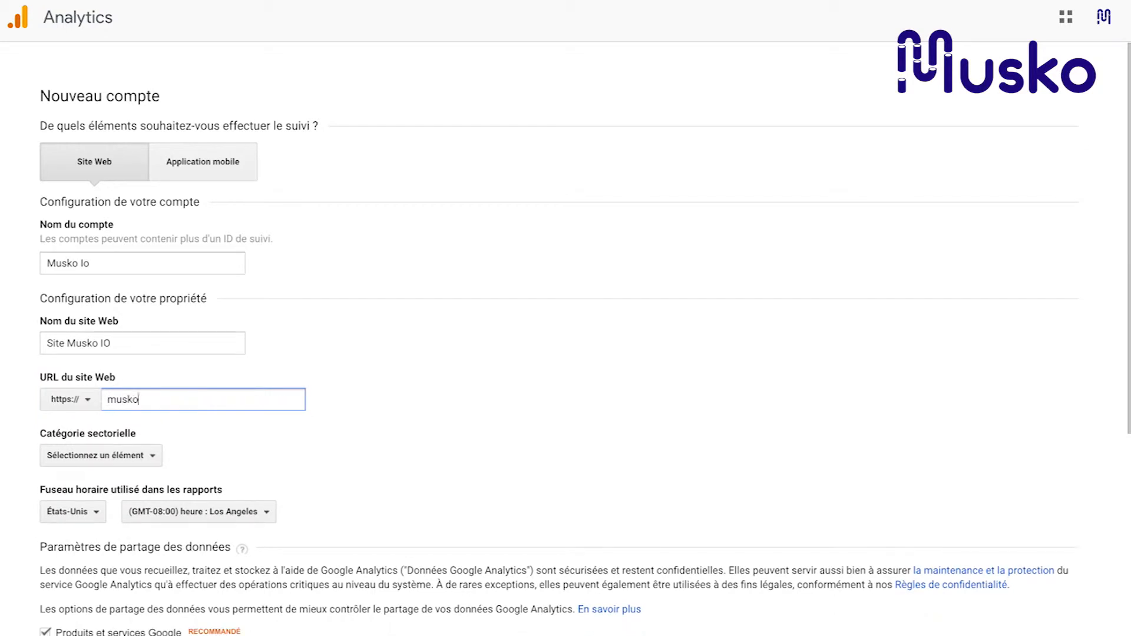
type(".io")
- Set the website's industry category to "Internet et télécoms"
left_click(147, 457)
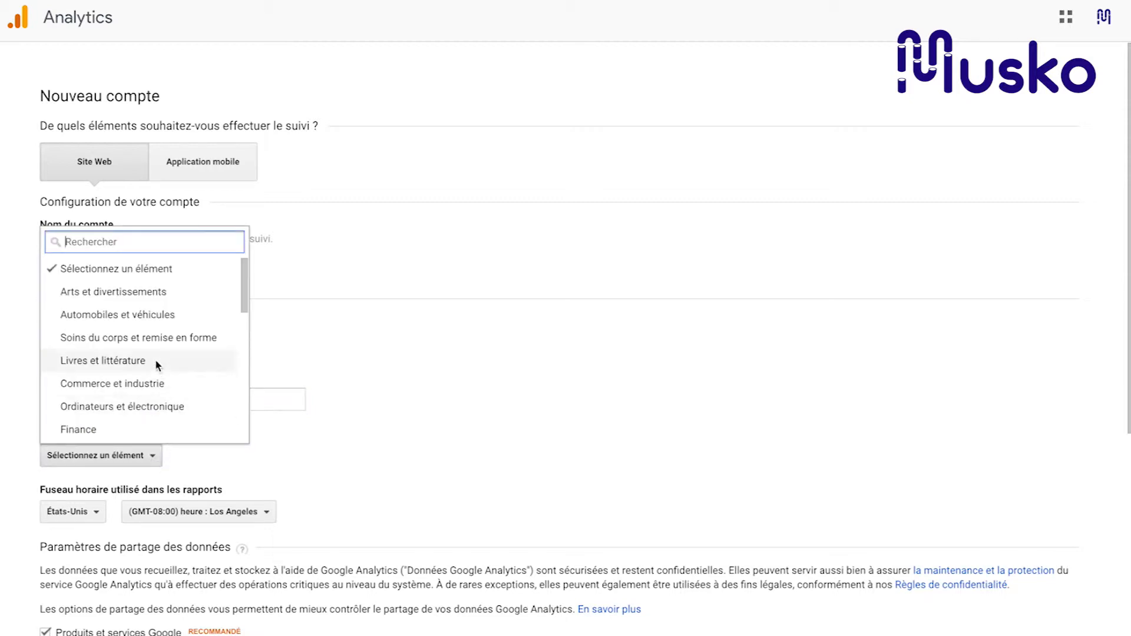
scroll(151, 390, "down", 2)
scroll(151, 393, "down", 5)
scroll(149, 377, "down", 3)
scroll(149, 388, "down", 4)
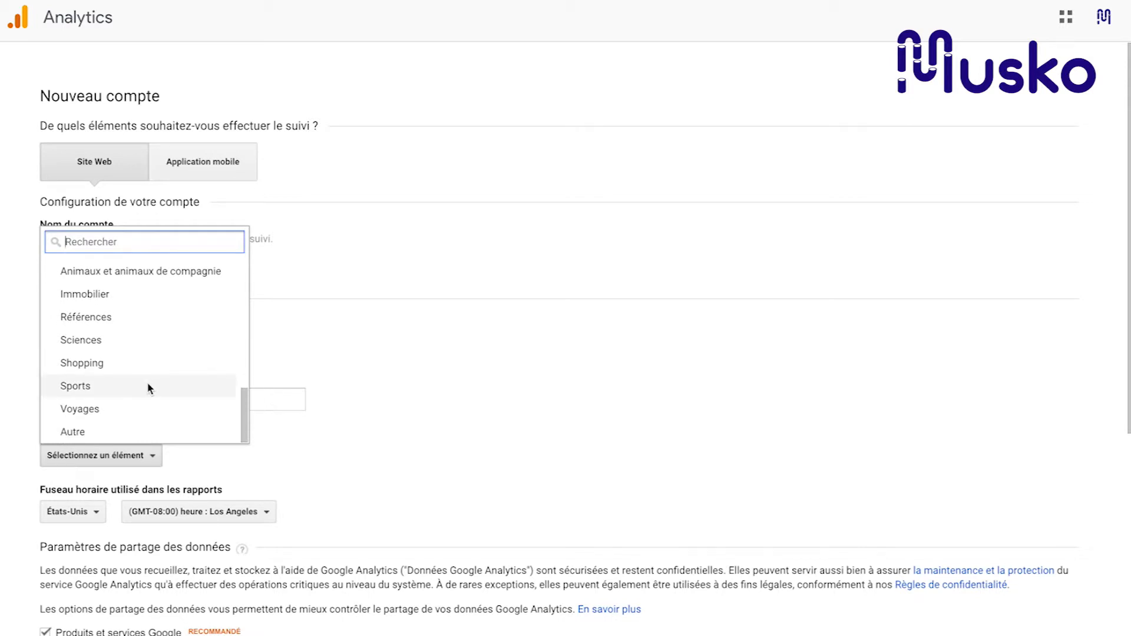
scroll(149, 387, "up", 3)
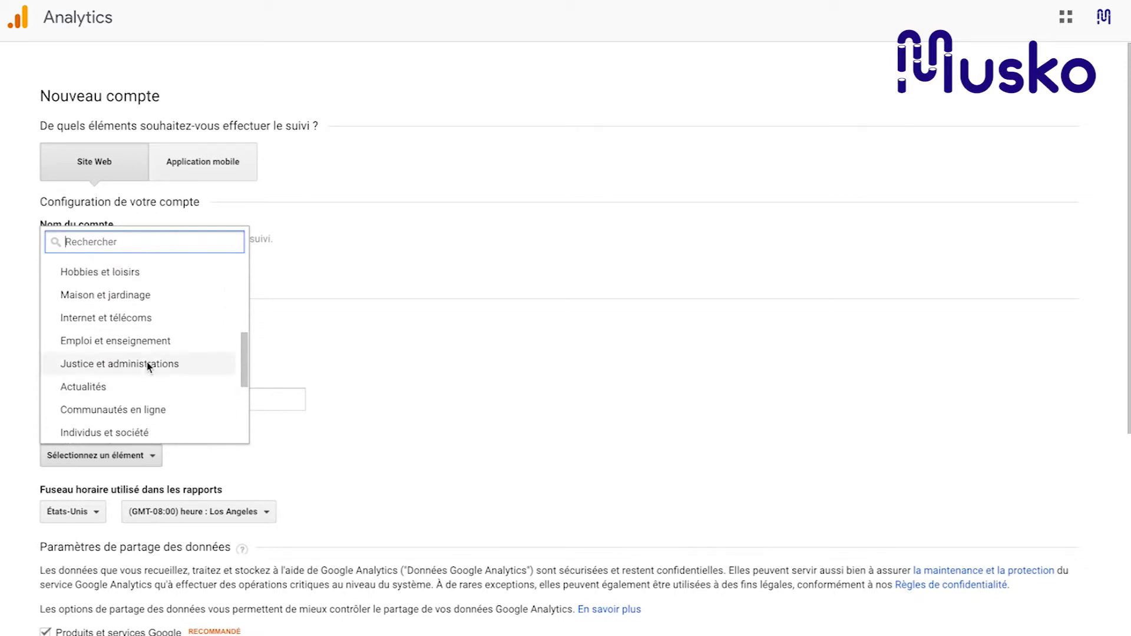
left_click(141, 323)
- Set the country for the reporting time zone to France
scroll(142, 452, "down", 1)
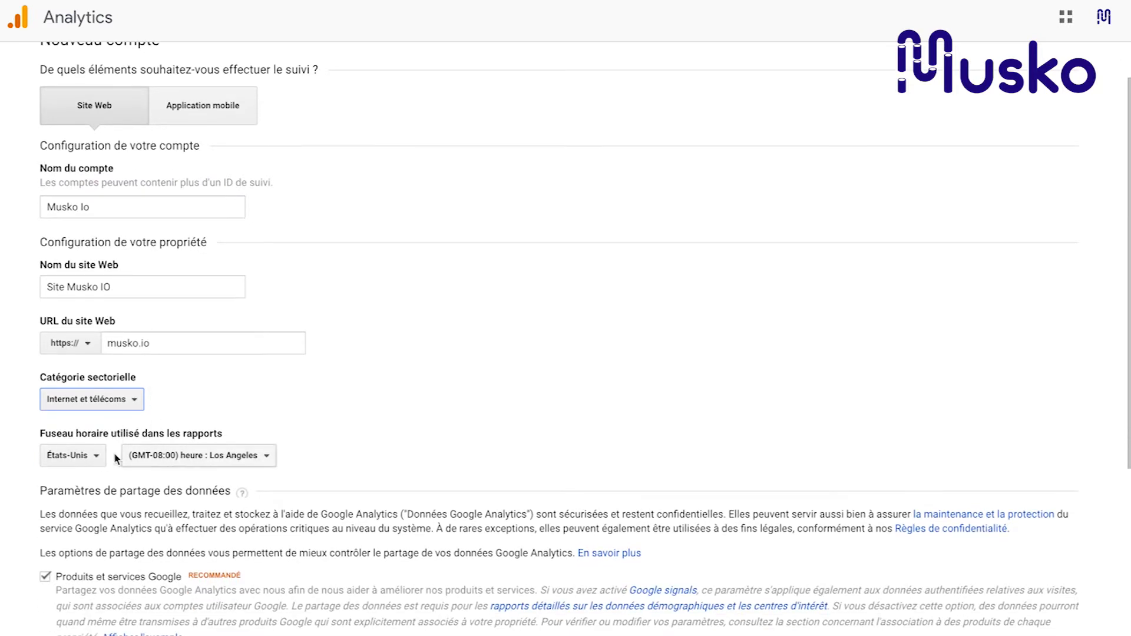
left_click(93, 457)
type("fran")
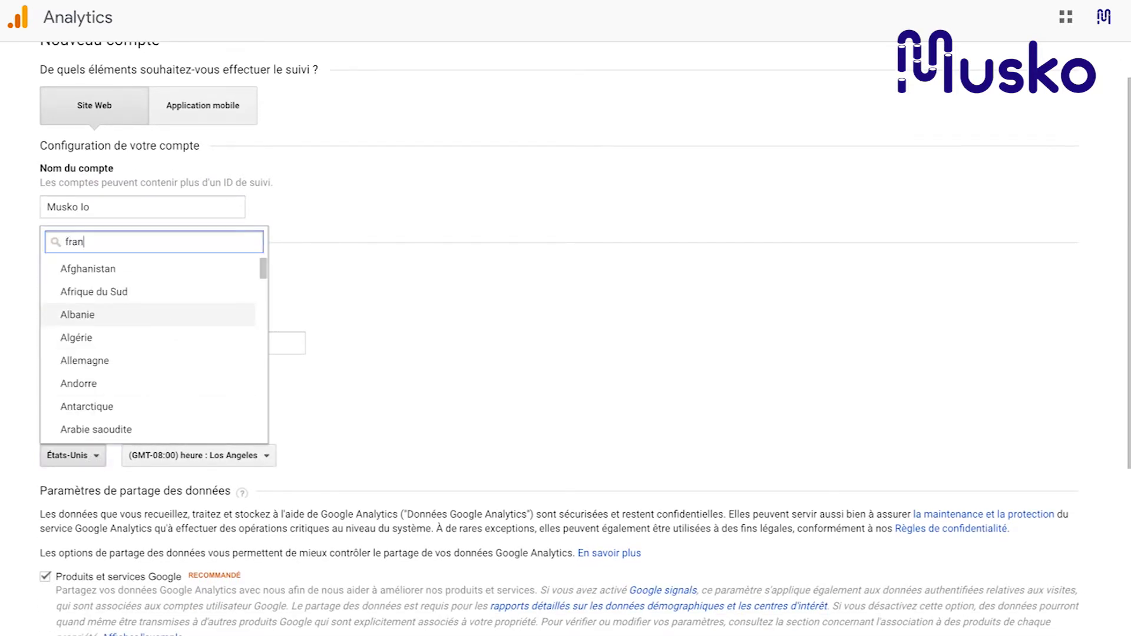
type("c")
left_click(88, 269)
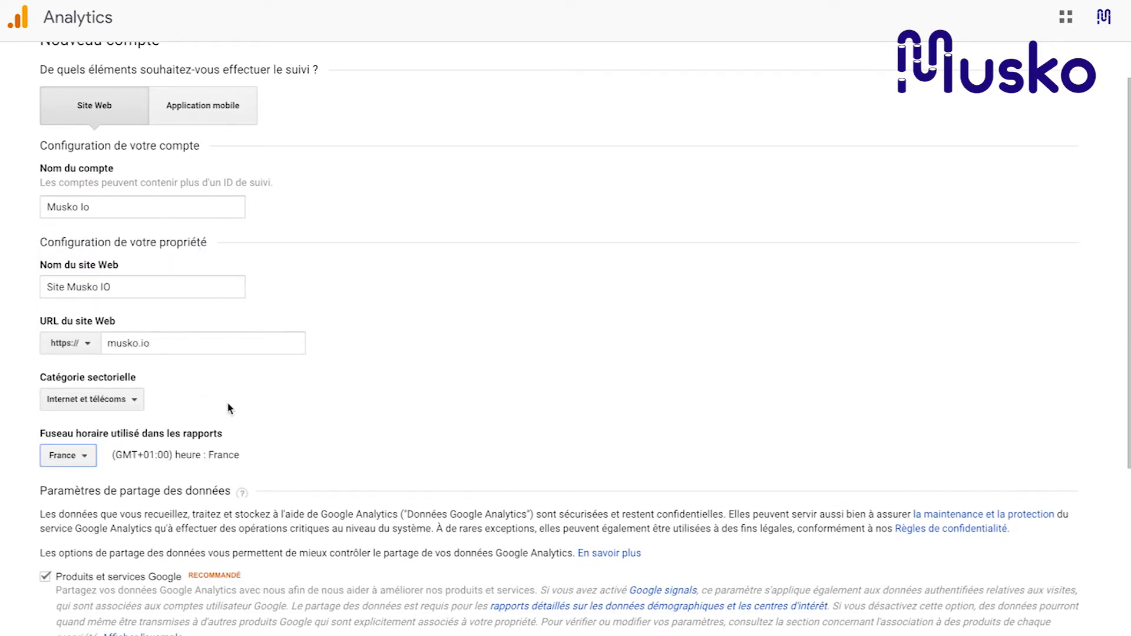
- Request the tracking ID with all data sharing options kept enabled, and choose France for the terms of service
scroll(230, 408, "down", 3)
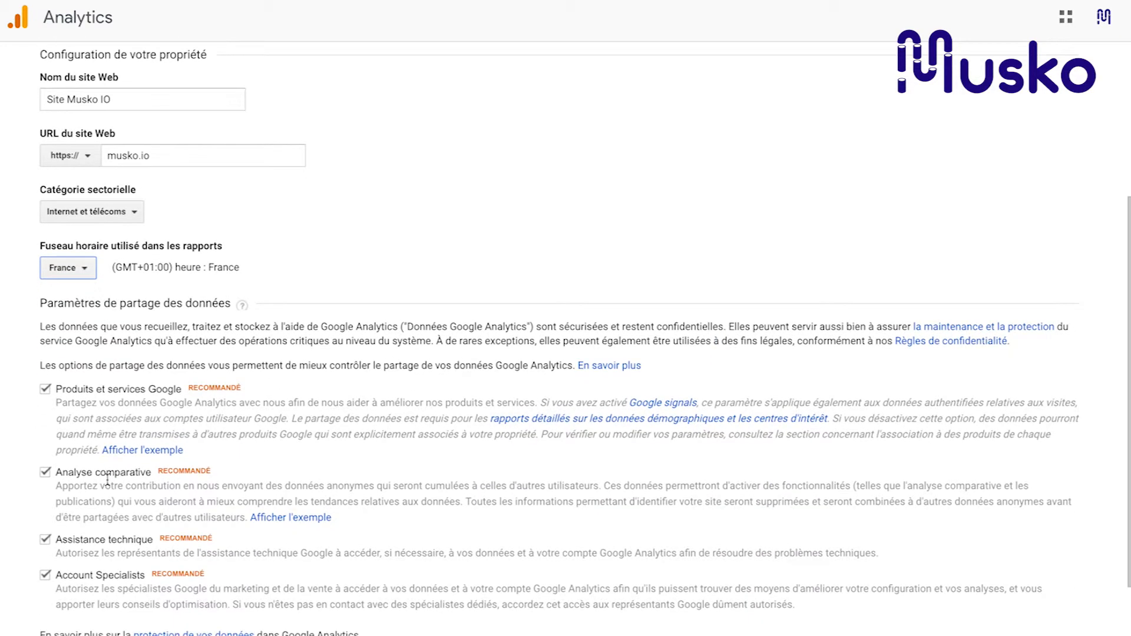
scroll(107, 478, "down", 1)
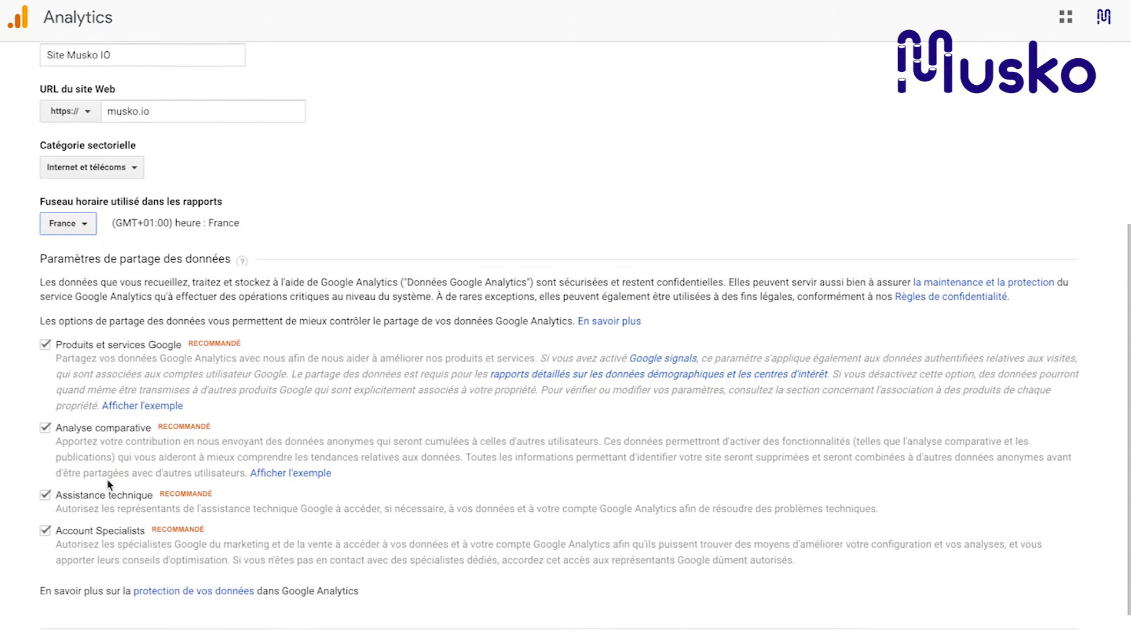
scroll(108, 485, "down", 1)
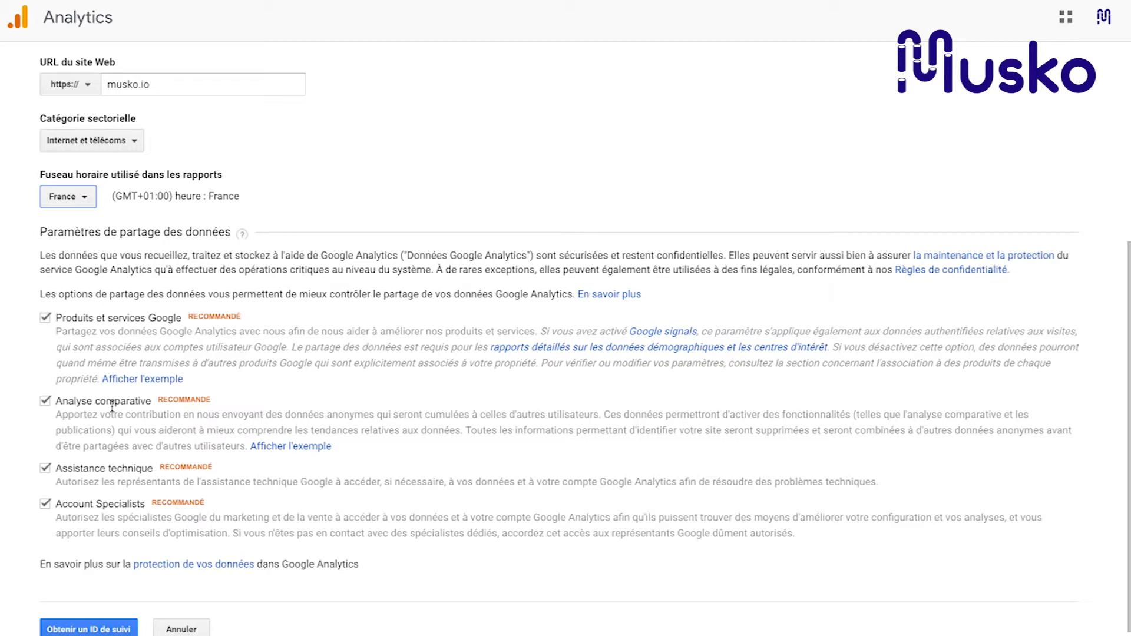
left_click(100, 628)
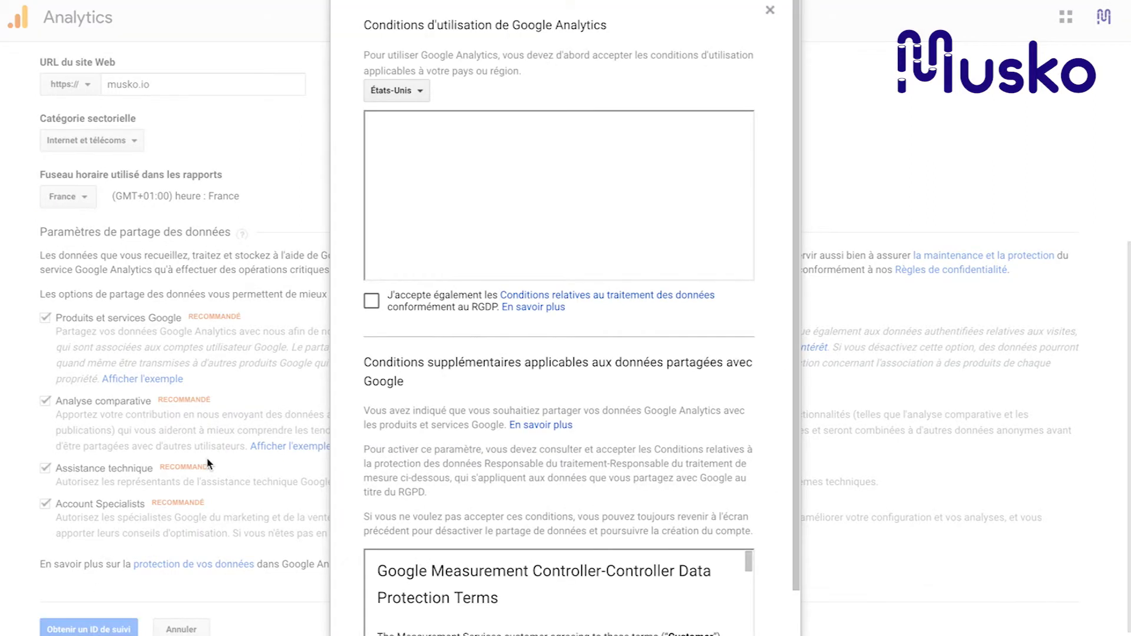
left_click(414, 98)
type("fr")
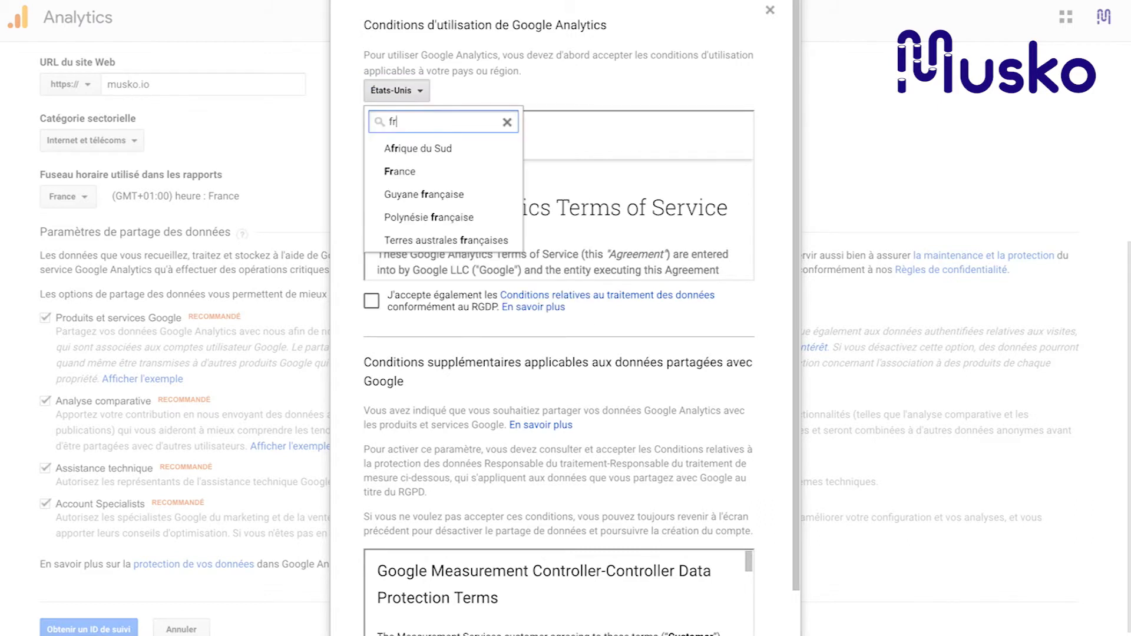
left_click(424, 169)
- Accept the GDPR data processing terms and the additional shared-data terms, and decline the mobile app offer
scroll(450, 245, "down", 10)
left_click(381, 301)
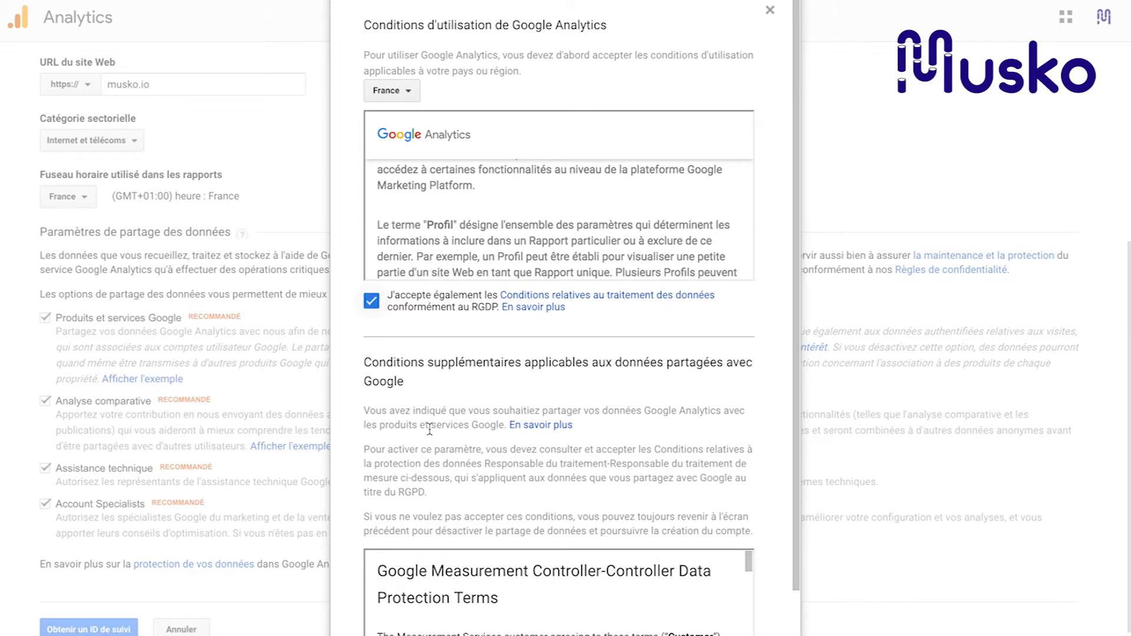
scroll(429, 425, "down", 2)
left_click(373, 613)
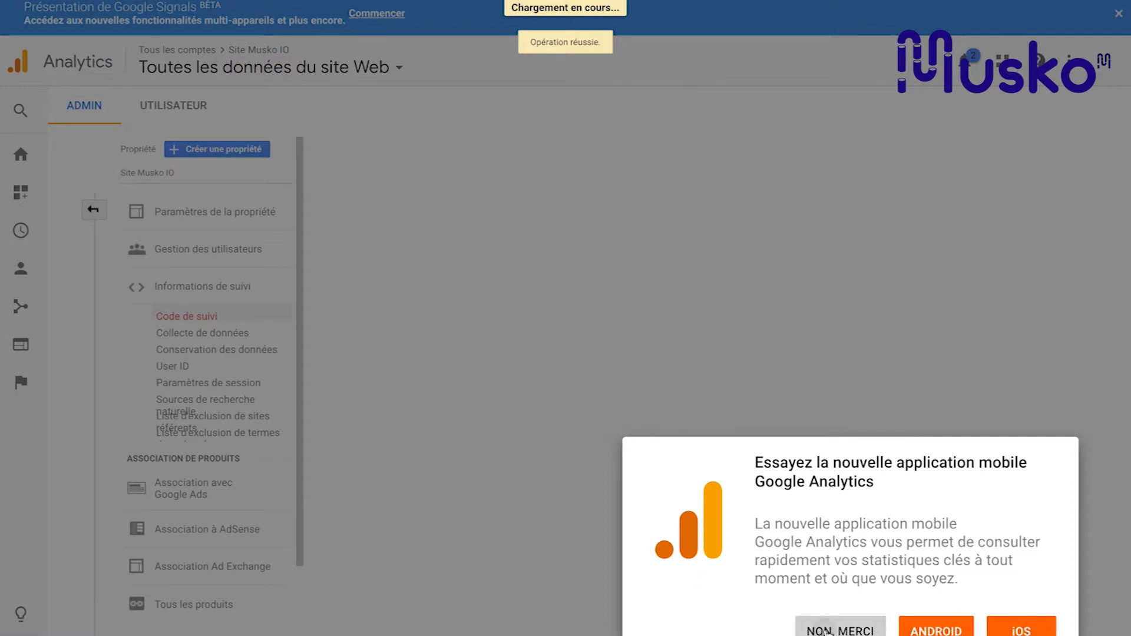
left_click(840, 629)
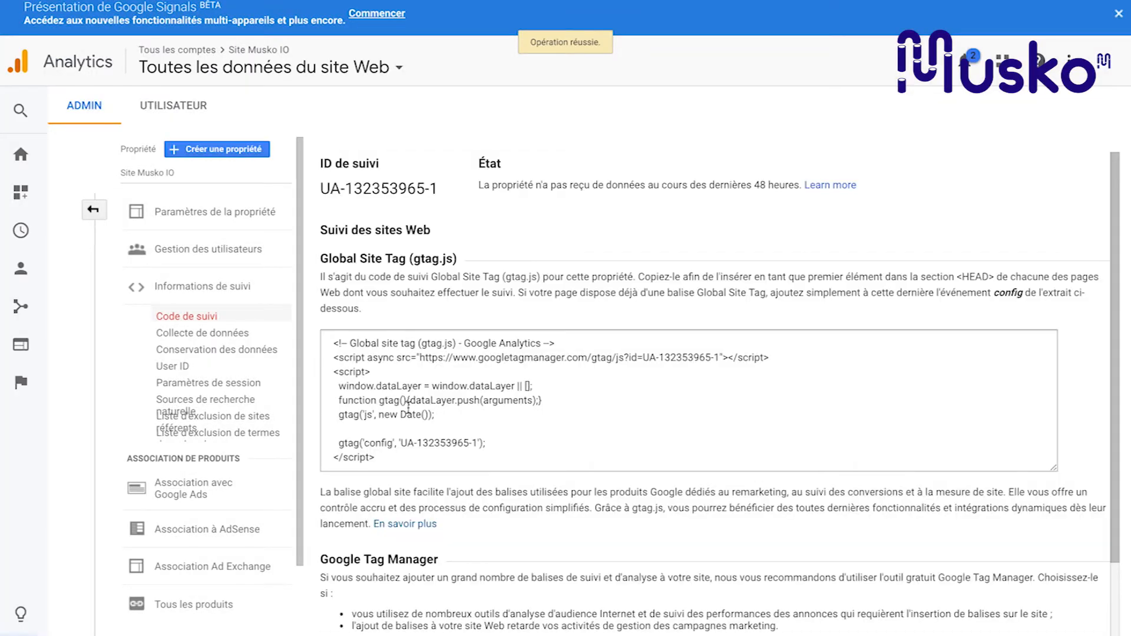
- Examine the new property's tracking ID and its complete Global Site Tag (gtag.js) code by highlighting them
left_click_drag(442, 193, 323, 189)
left_click(364, 352)
left_click(352, 352)
left_click_drag(335, 345, 434, 457)
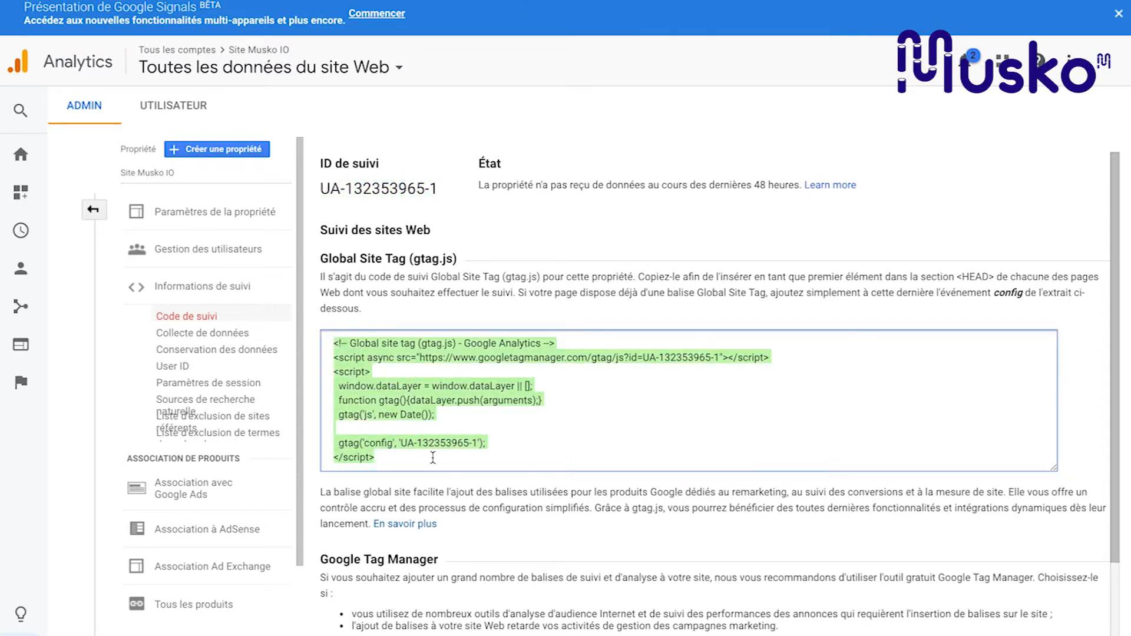
scroll(443, 509, "down", 2)
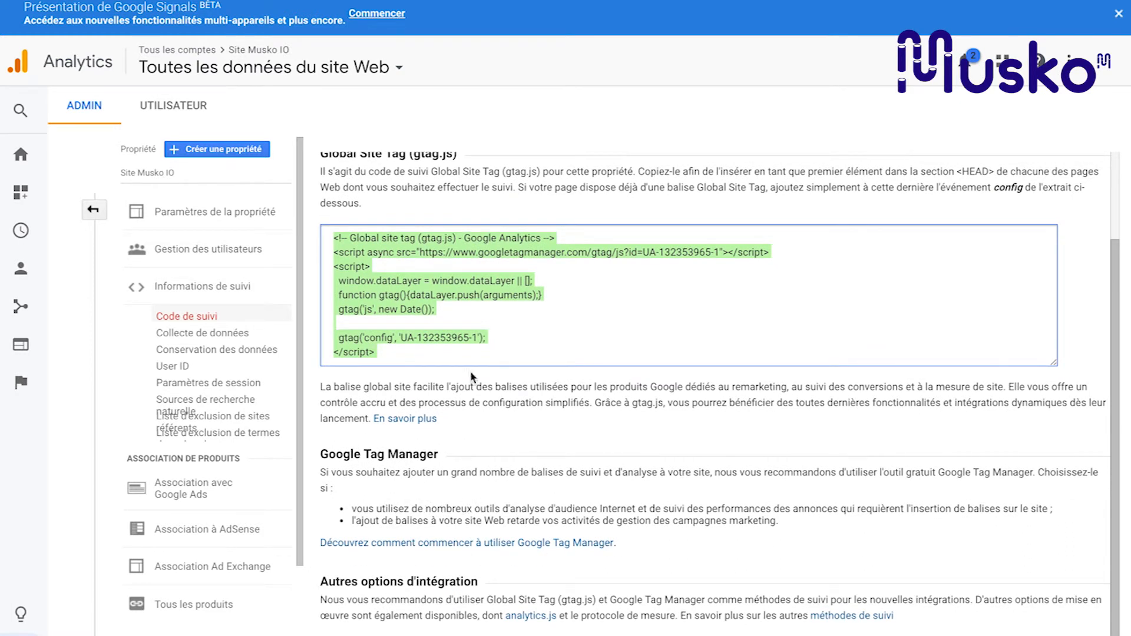
scroll(471, 377, "up", 2)
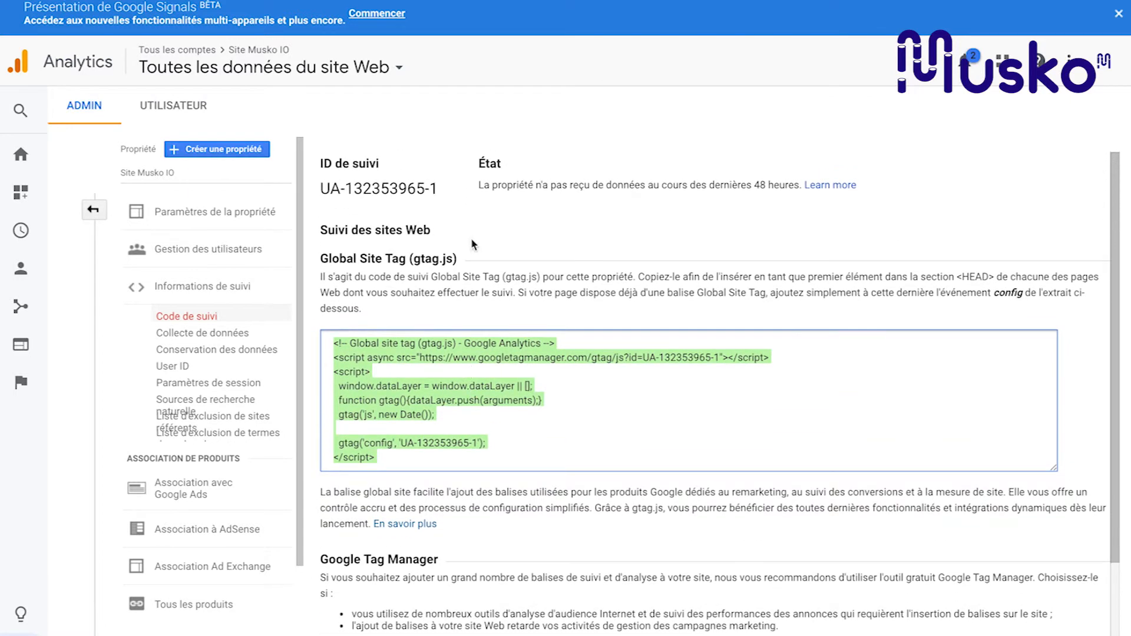
left_click(473, 244)
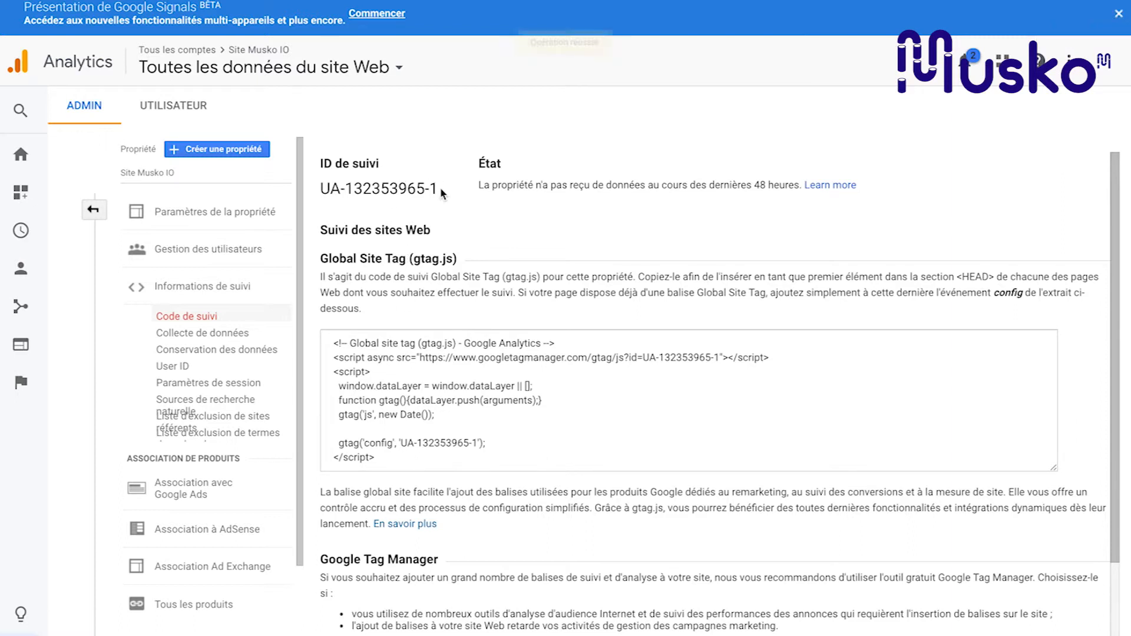
left_click_drag(441, 189, 324, 189)
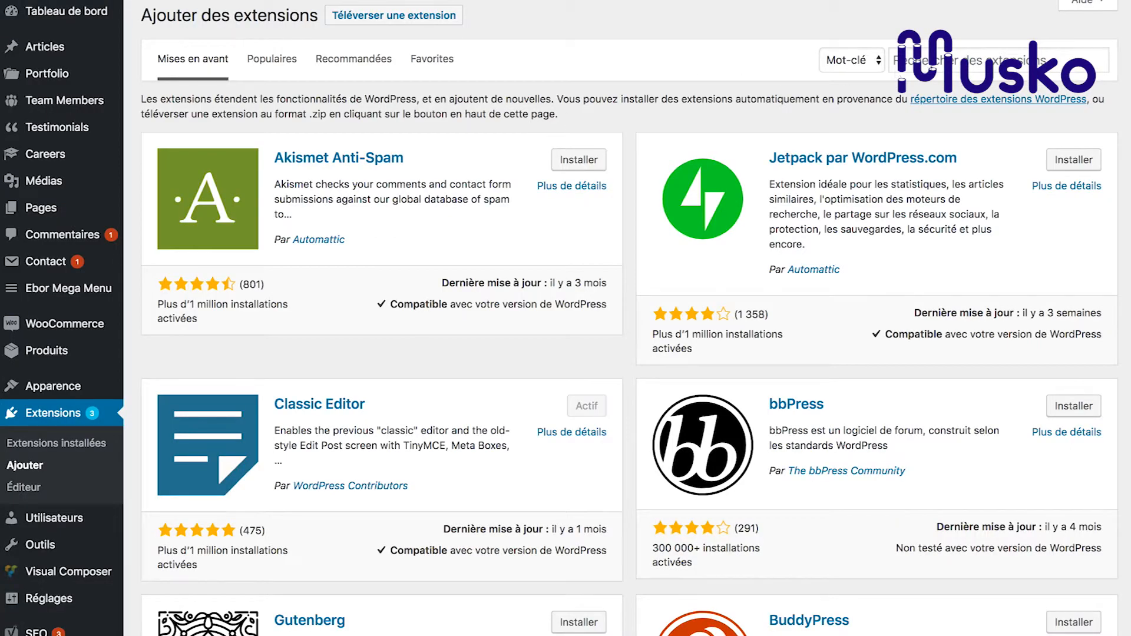
- Switch to WordPress, search the plugins for "google analytics", and install and activate Google Analytics Dashboard for WP by ExactMetrics
left_click(972, 66)
type("goo")
key("Down")
key("Return")
key("Down")
key("Down")
key("Return")
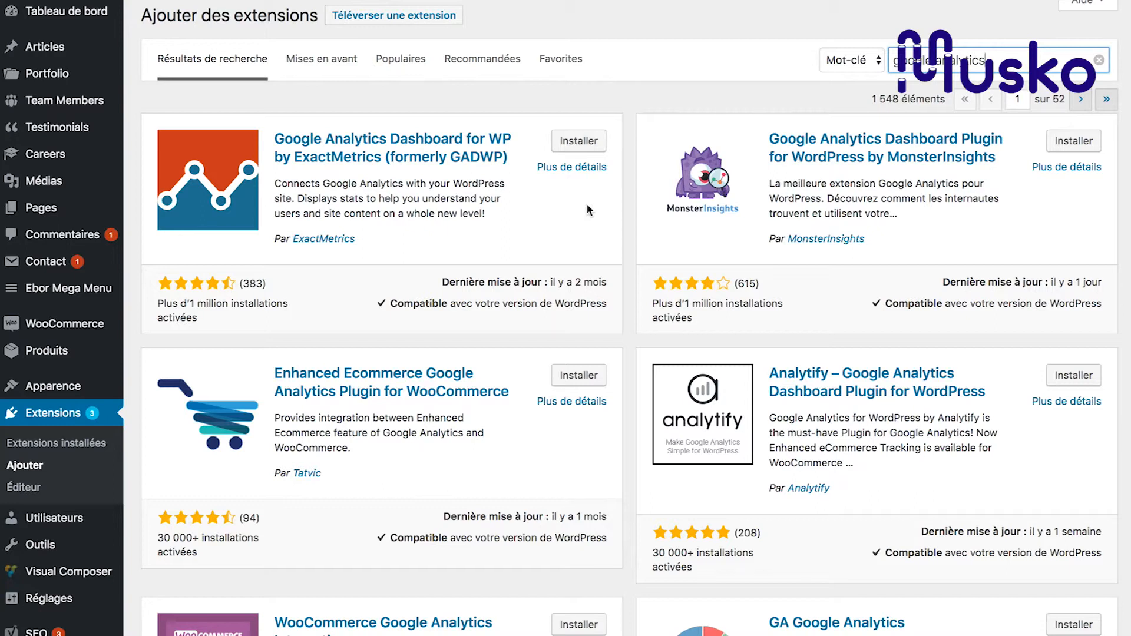
left_click(579, 151)
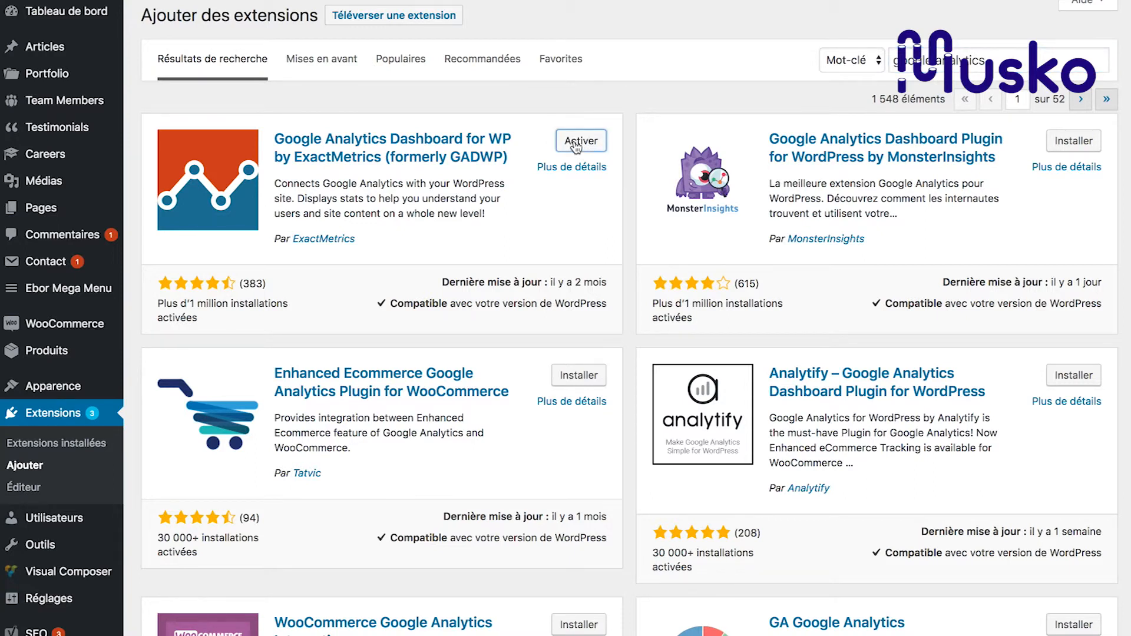
left_click(576, 142)
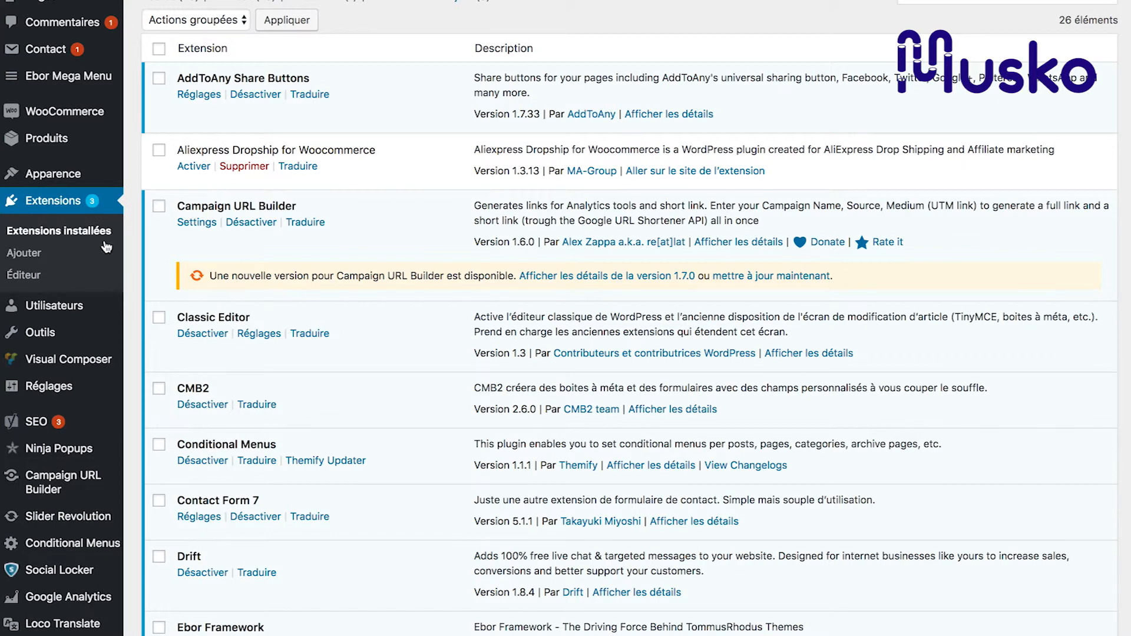
- Open the Google Analytics plugin's general settings and start the plugin authorization with developer mode left off
left_click(68, 596)
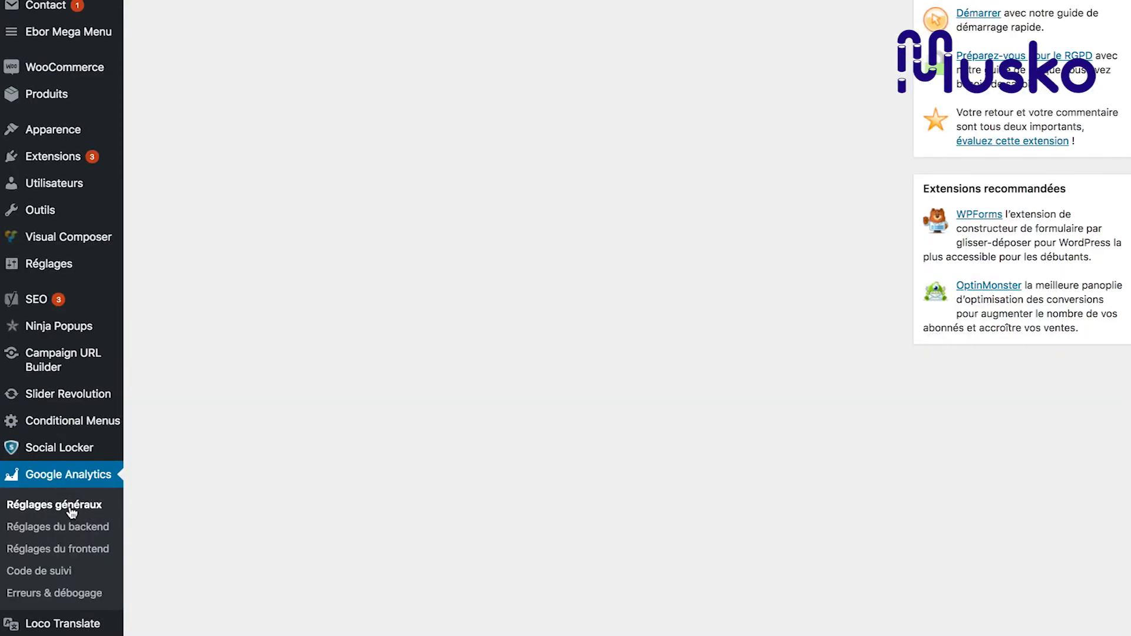
scroll(71, 512, "up", 4)
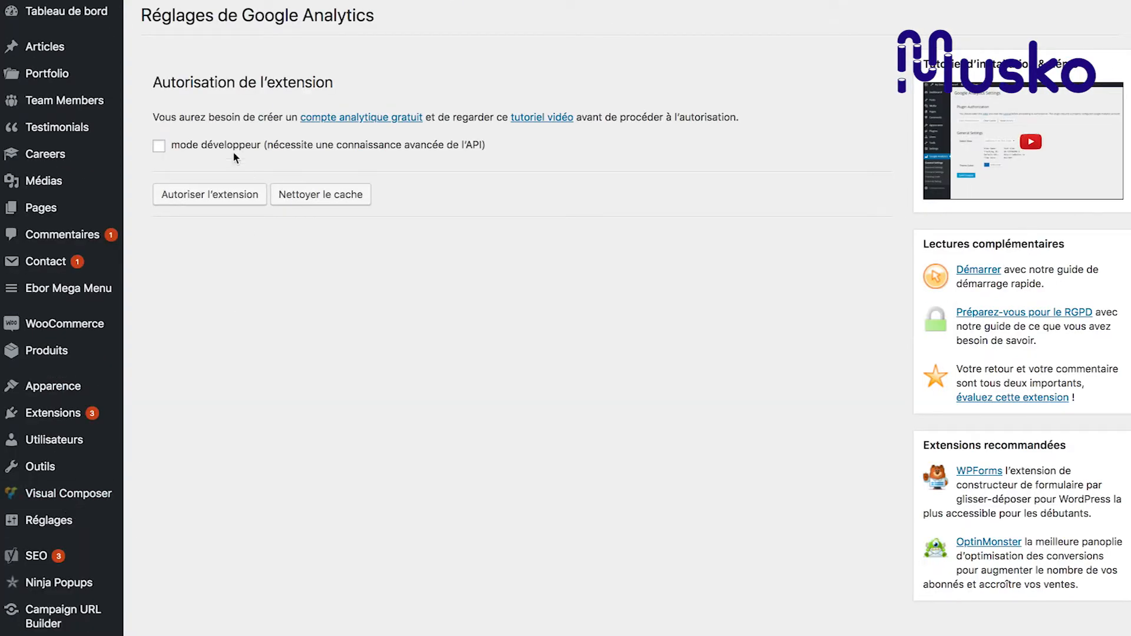
left_click(225, 200)
left_click(334, 134)
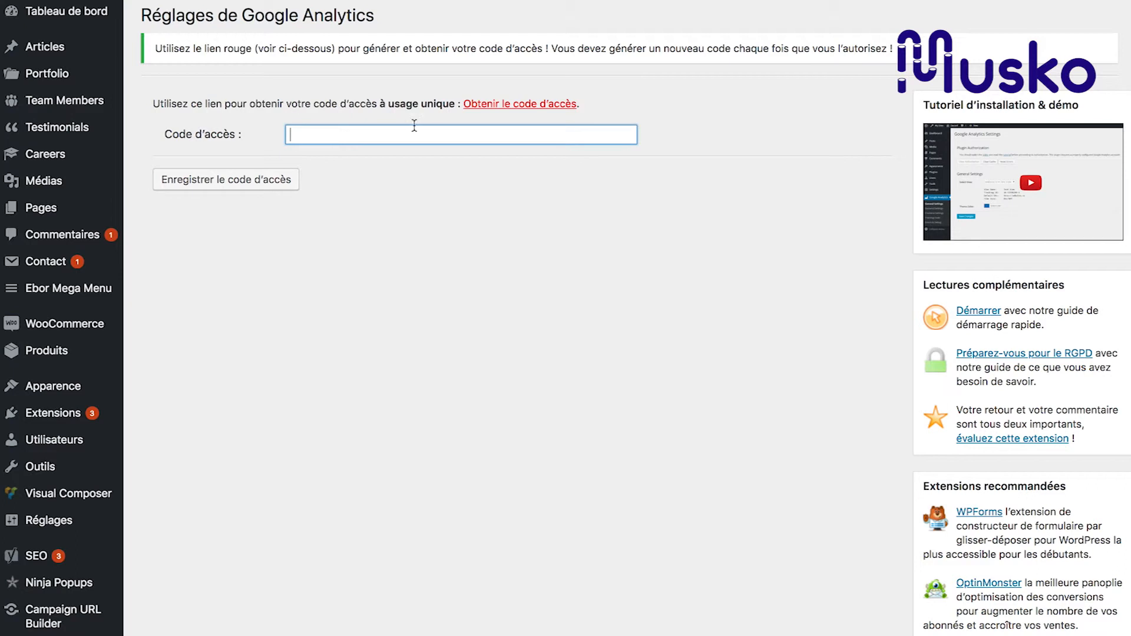
- Request the single-use access code, grant Google Analytics Dashboard for WP access through the musko.io Google account, and copy the generated code
left_click(502, 106)
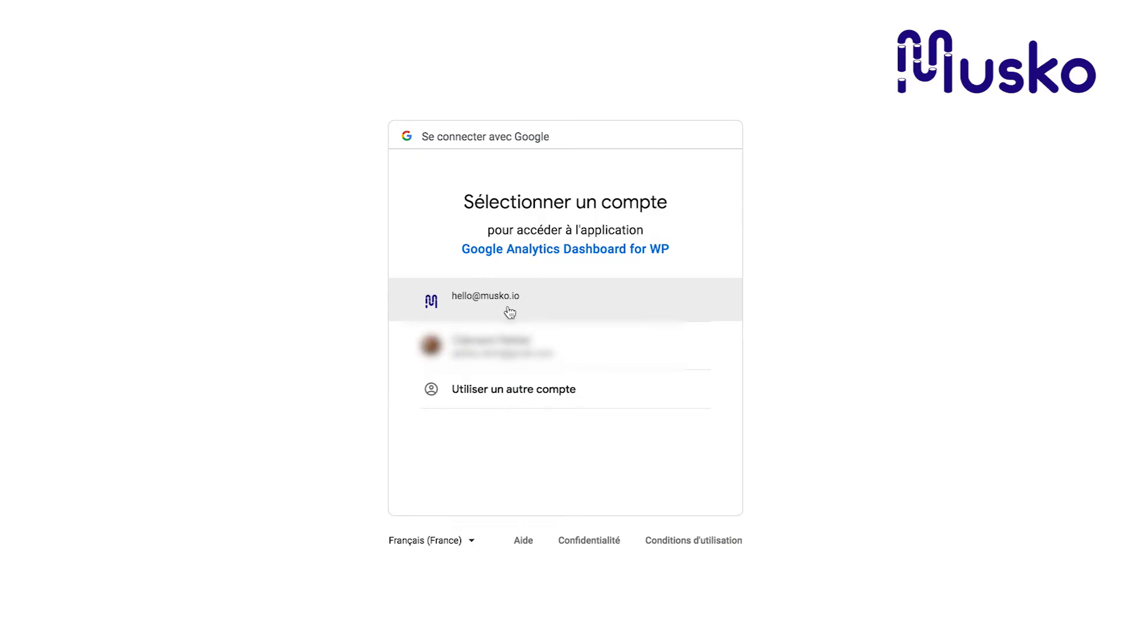
left_click(508, 308)
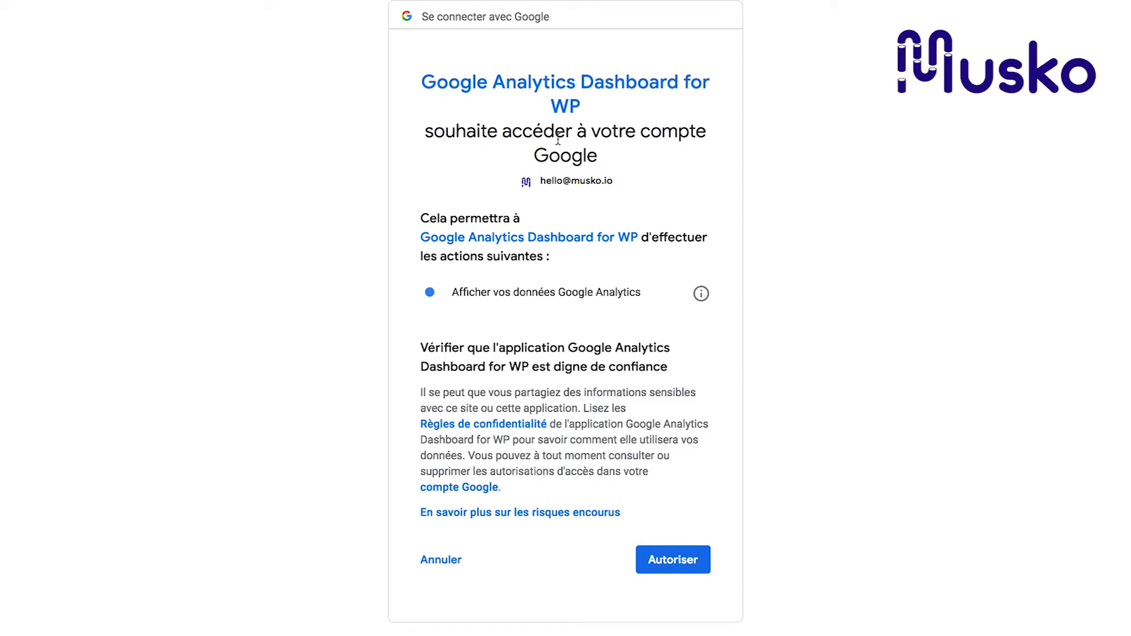
left_click(654, 559)
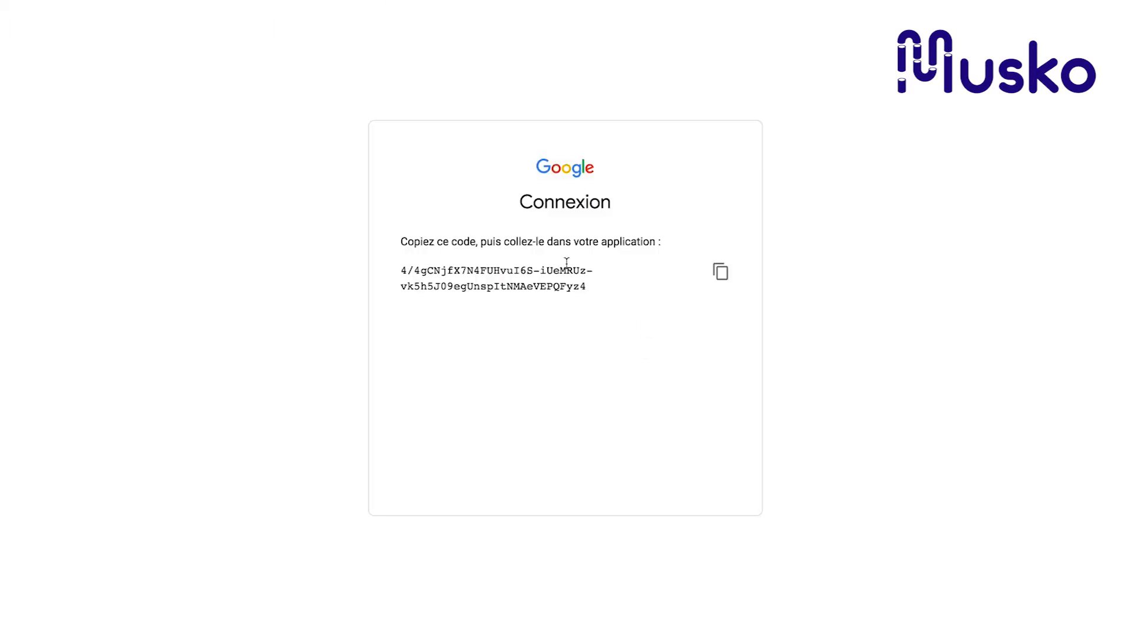
left_click(721, 272)
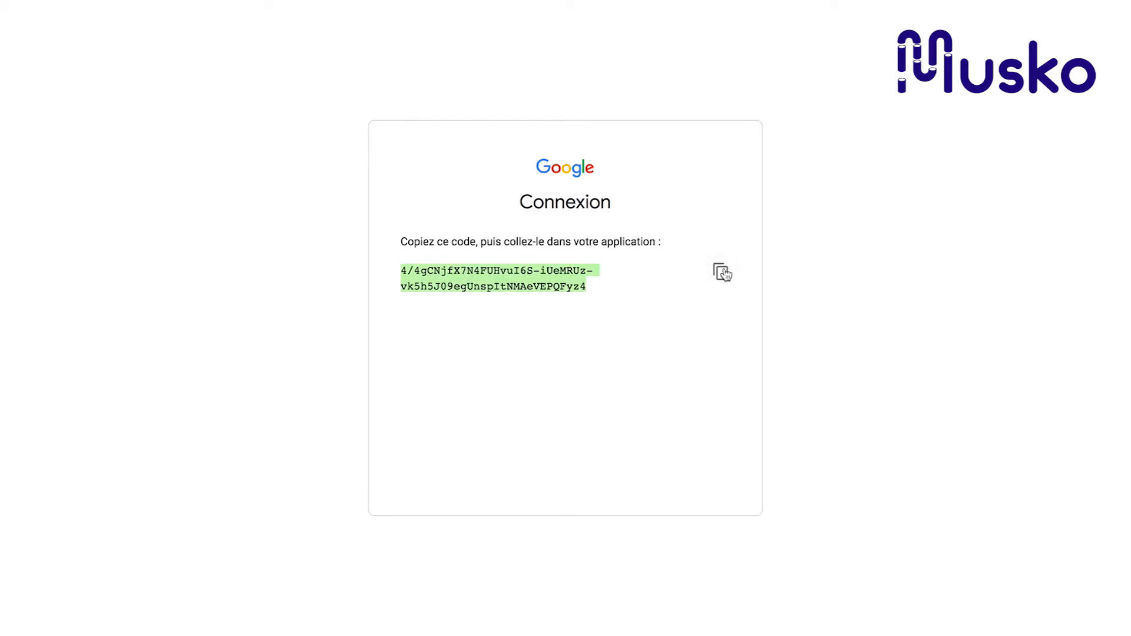
left_click_drag(627, 288, 369, 252)
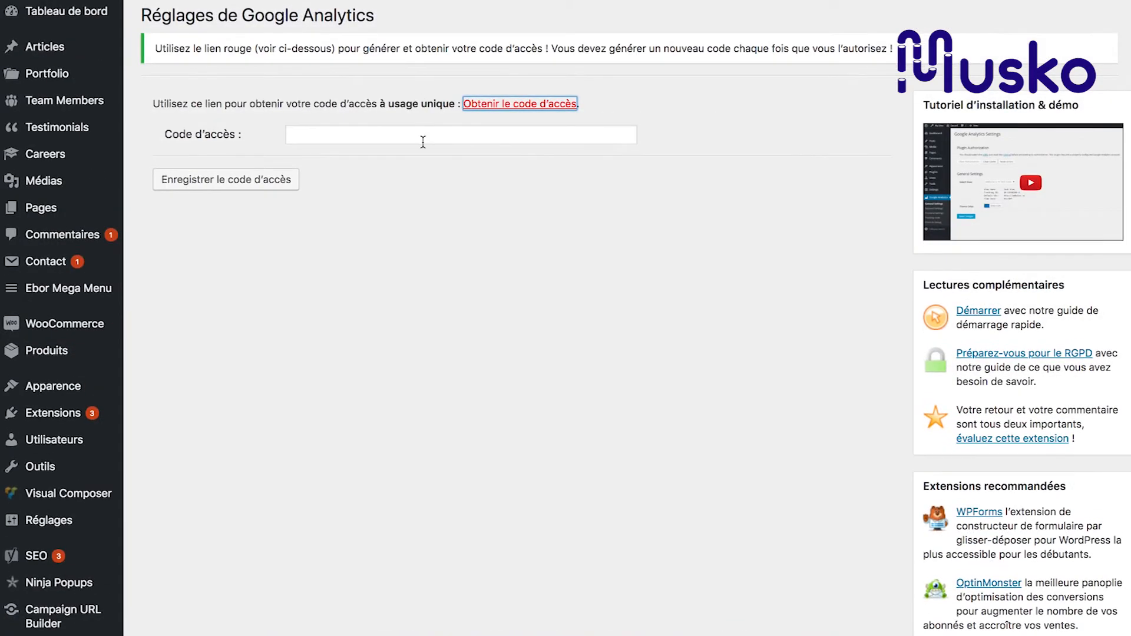
- Paste the copied Google access code into the plugin's access code field and save it
left_click(395, 135)
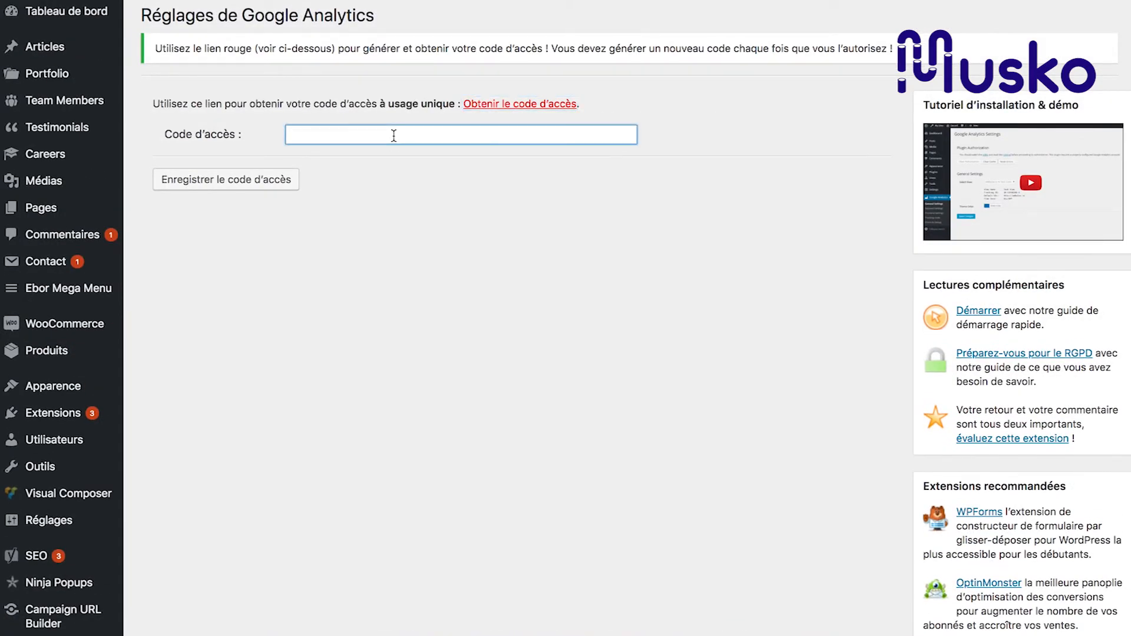
key("super+v")
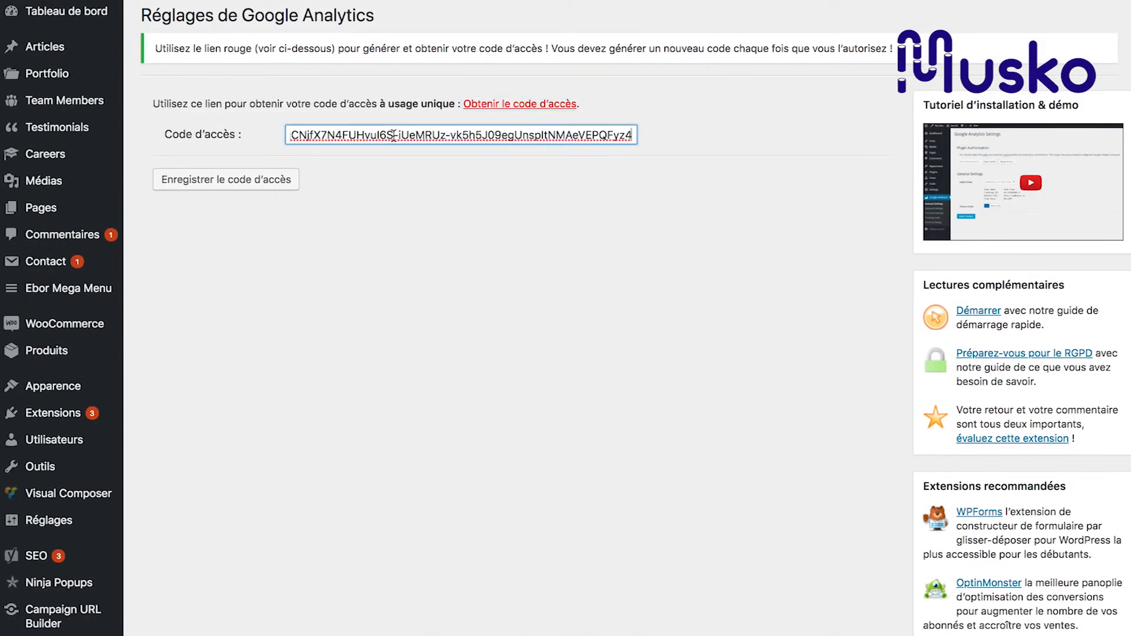
left_click(265, 186)
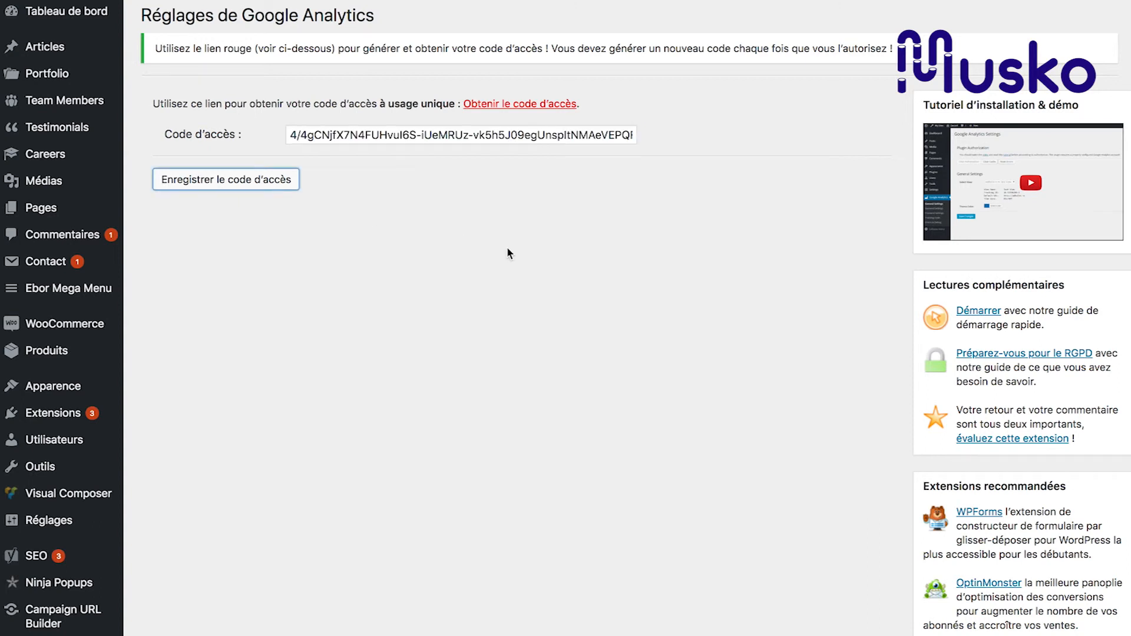